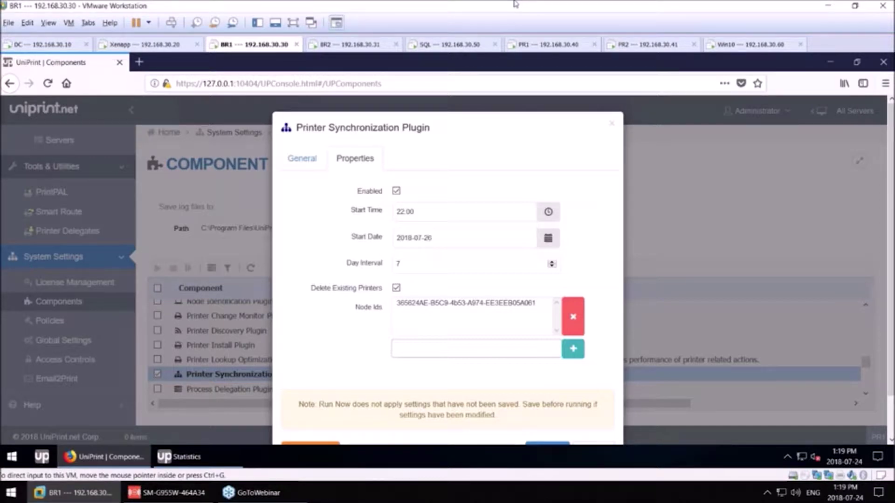
Close the Printer Synchronization Plugin settings and show IP Printer Management's five printers under My Company.
{"action": "left_click_drag", "start_coordinate": [433, 127], "coordinate": [24, 144]}
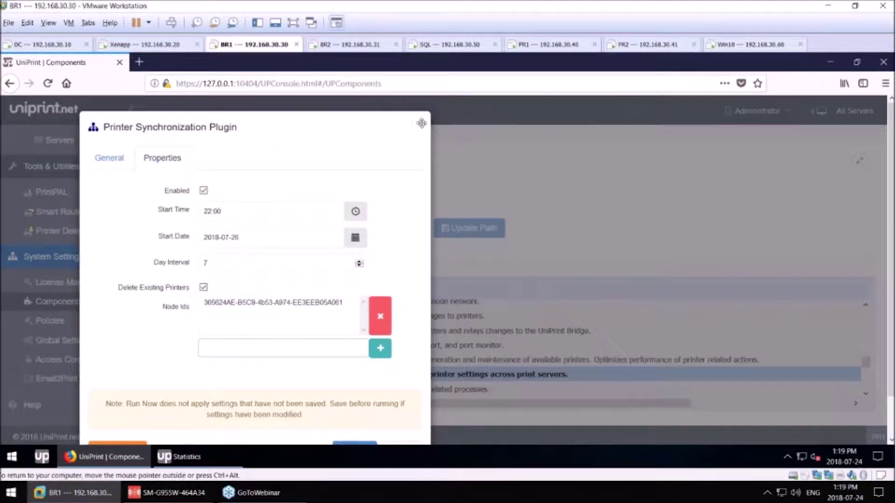
{"action": "left_click", "coordinate": [419, 122]}
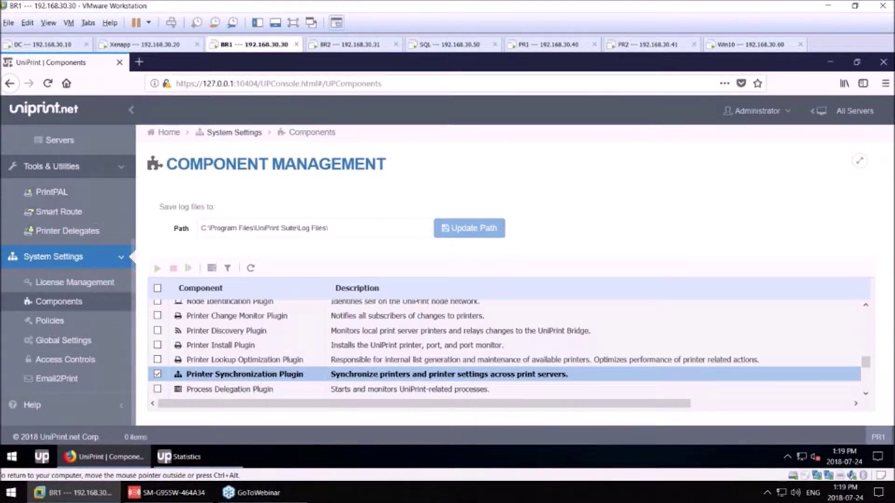
{"action": "scroll", "coordinate": [134, 203], "scroll_direction": "up", "scroll_amount": 5}
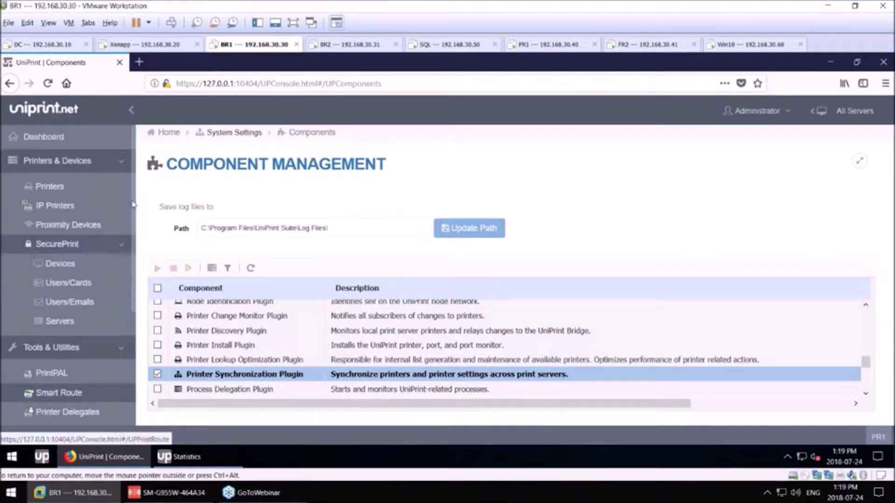
{"action": "left_click", "coordinate": [66, 207]}
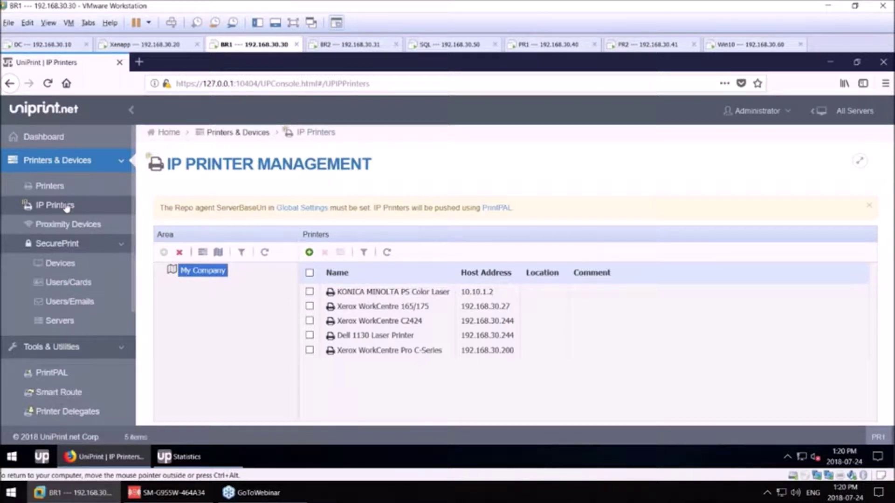
Bring the UniPrint Printer Migration Tool window forward on the PR1 print server.
{"action": "left_click", "coordinate": [559, 45]}
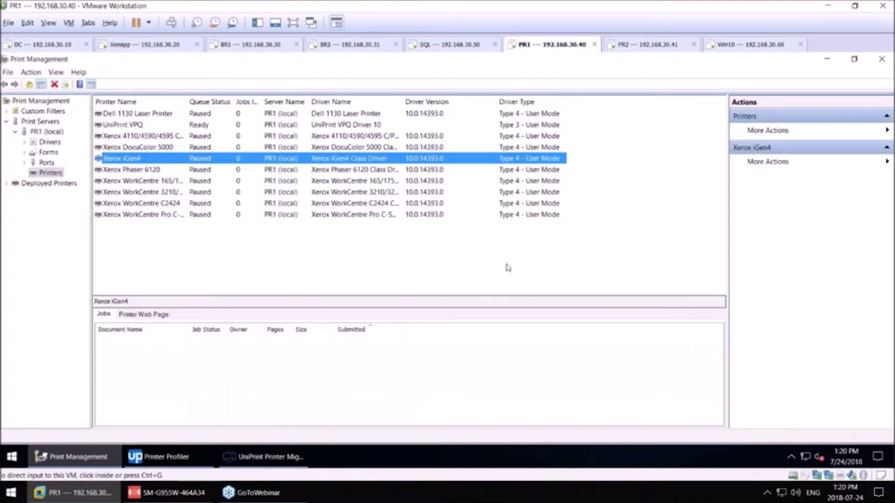
{"action": "mouse_move", "coordinate": [268, 456]}
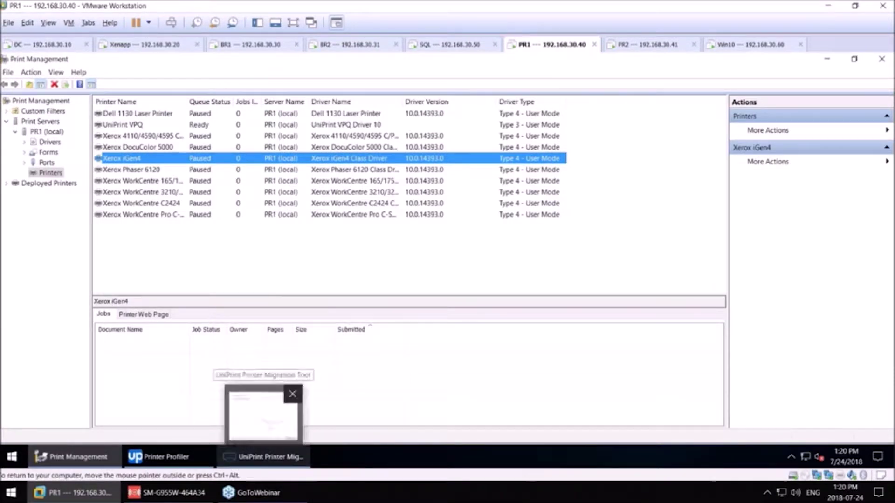
{"action": "left_click", "coordinate": [263, 414]}
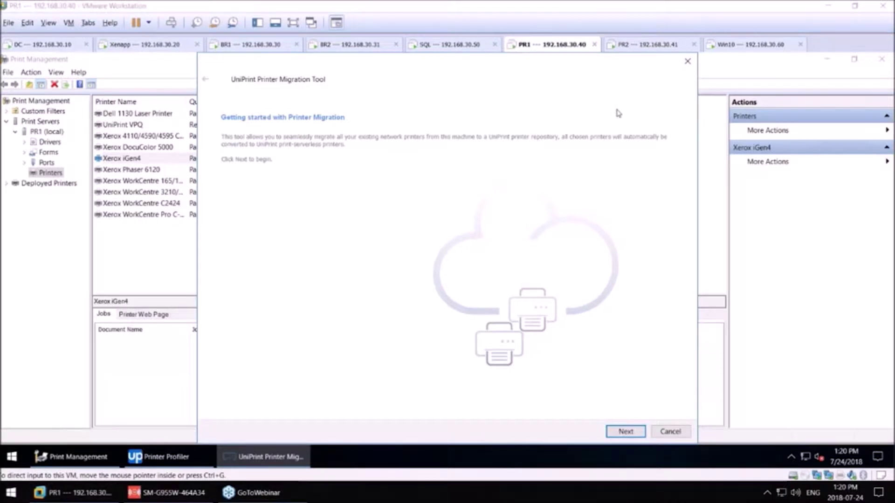
{"action": "left_click", "coordinate": [464, 69]}
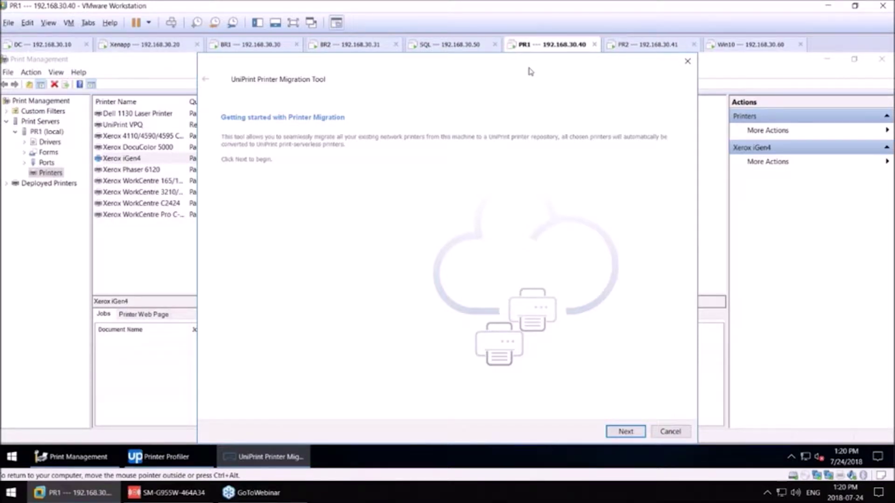
Check BR1's IP printer list, then return to PR1 and start the migration wizard.
{"action": "left_click", "coordinate": [264, 43]}
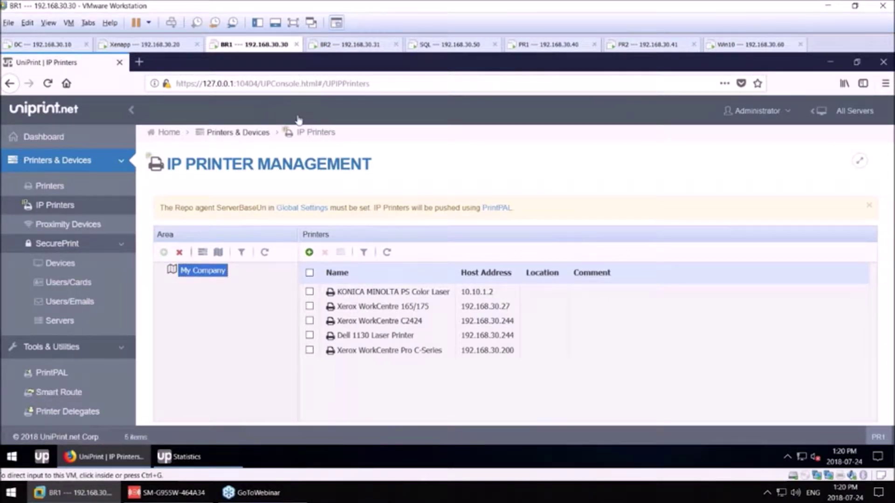
{"action": "left_click", "coordinate": [545, 45]}
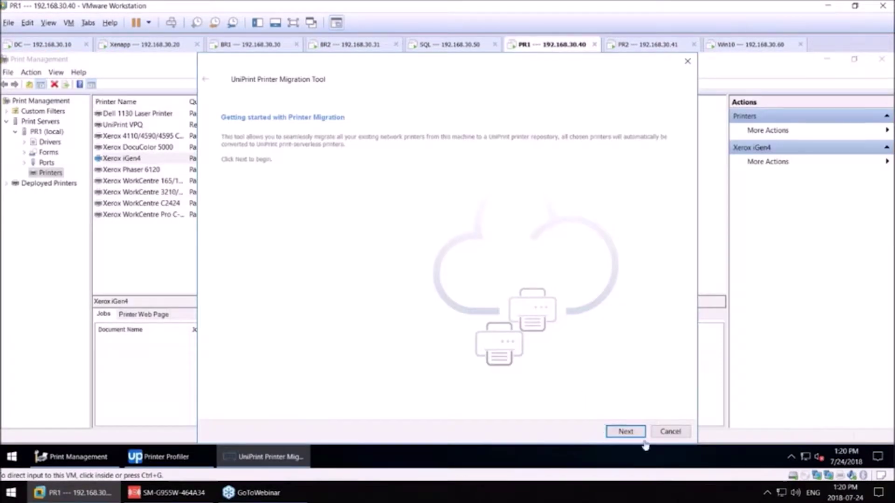
{"action": "left_click", "coordinate": [626, 432]}
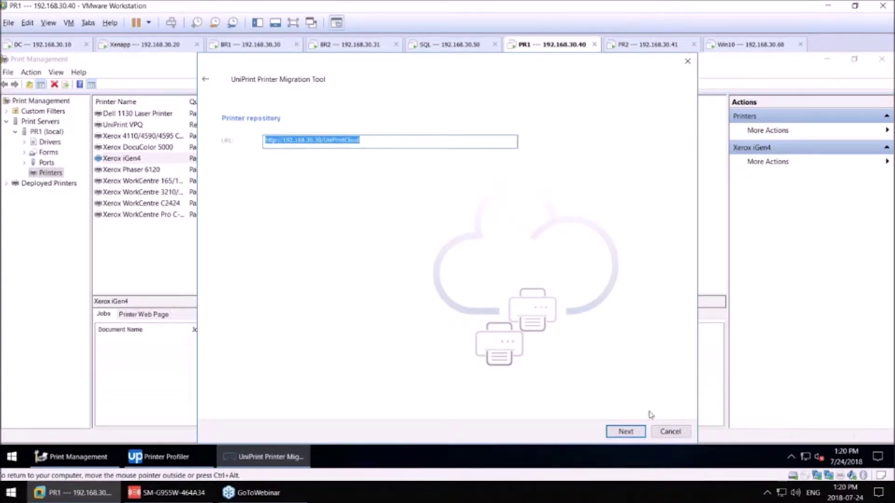
Migrate the Dell 1130 and Xerox WorkCentre 165/175, C2424 and Pro C-Series printers into My Company.
{"action": "left_click", "coordinate": [632, 433]}
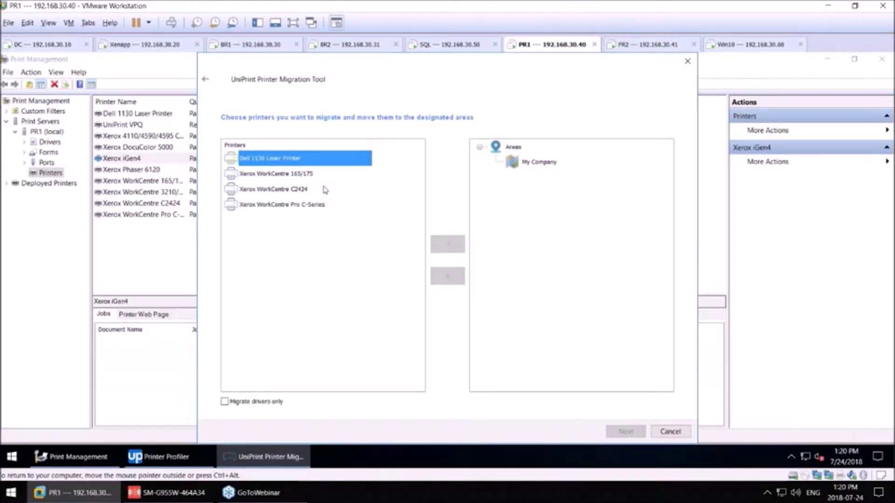
{"action": "left_click", "coordinate": [297, 174], "text": "ctrl"}
{"action": "left_click", "coordinate": [296, 189], "text": "ctrl"}
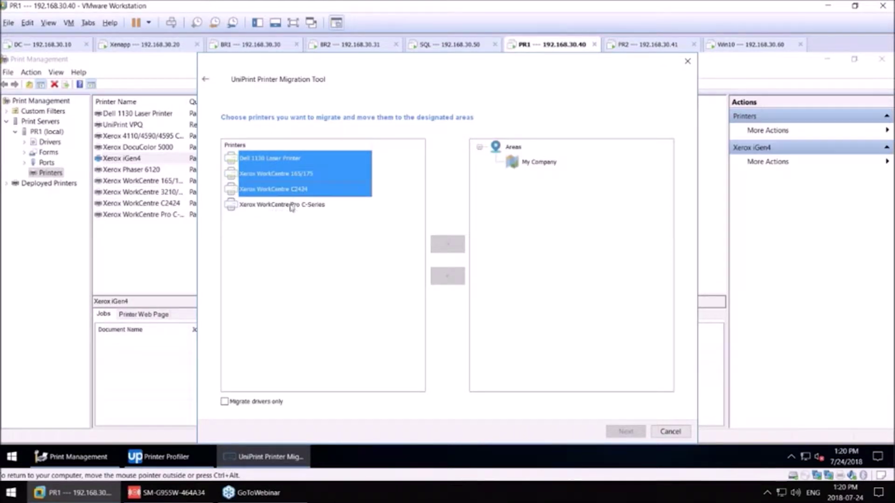
{"action": "left_click", "coordinate": [292, 203], "text": "ctrl"}
{"action": "left_click", "coordinate": [534, 162]}
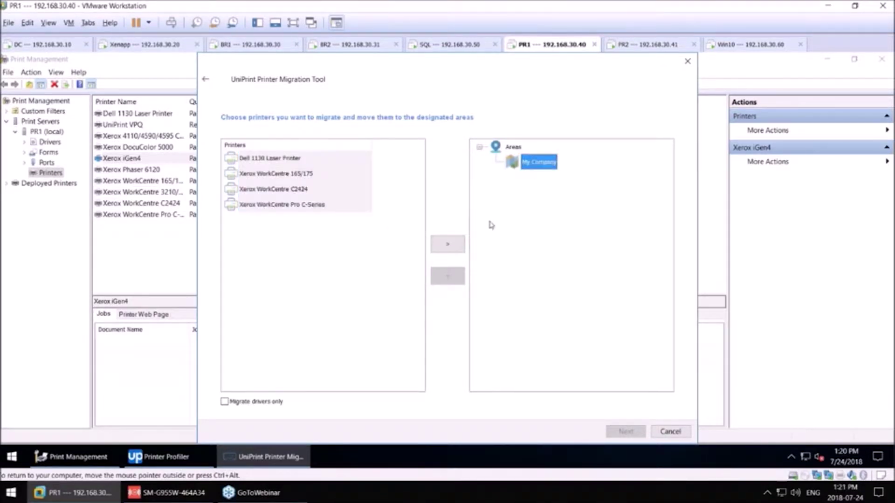
{"action": "left_click", "coordinate": [444, 243]}
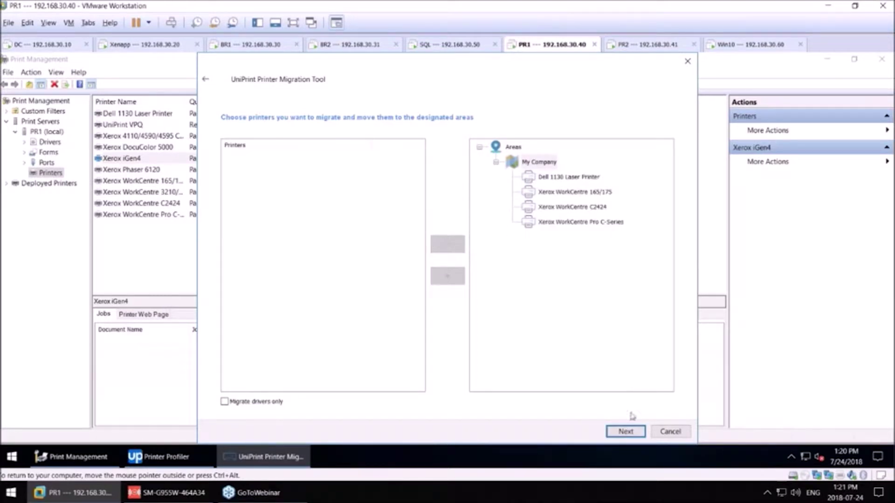
{"action": "left_click", "coordinate": [624, 430]}
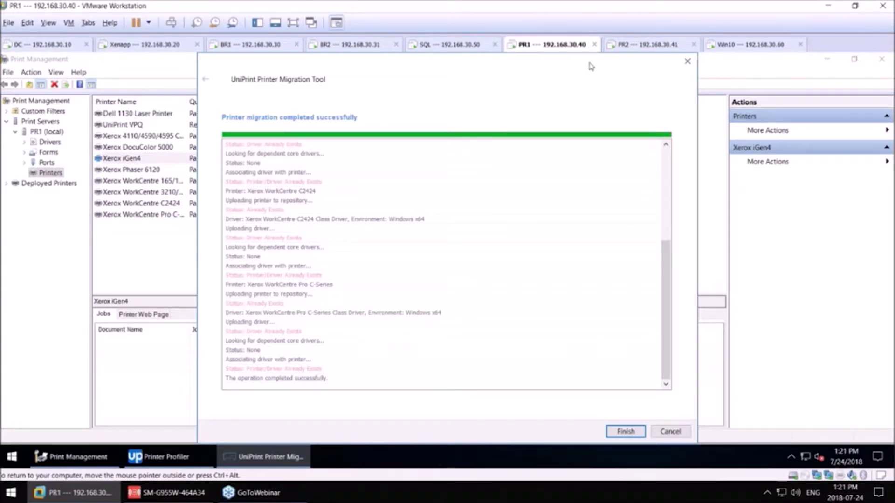
Close the migration tool and review the five IP printers under My Company on BR1, selecting Xerox WorkCentre 165/175.
{"action": "left_click", "coordinate": [687, 61]}
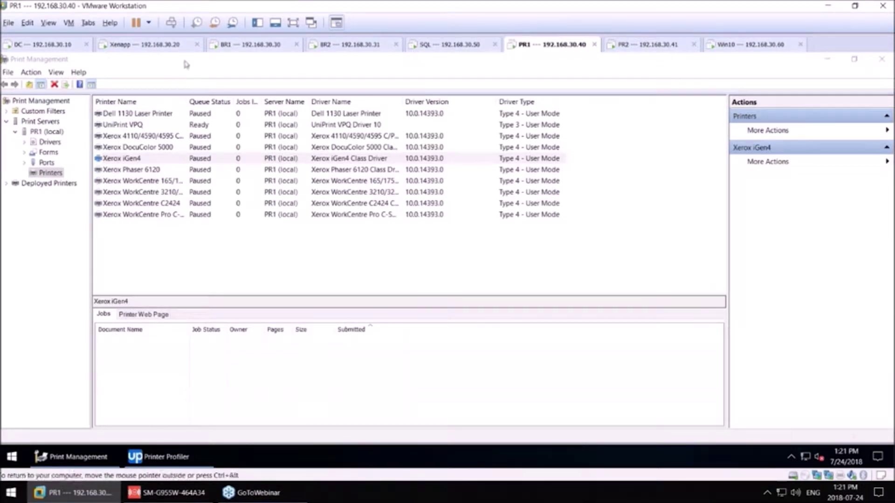
{"action": "left_click", "coordinate": [233, 45]}
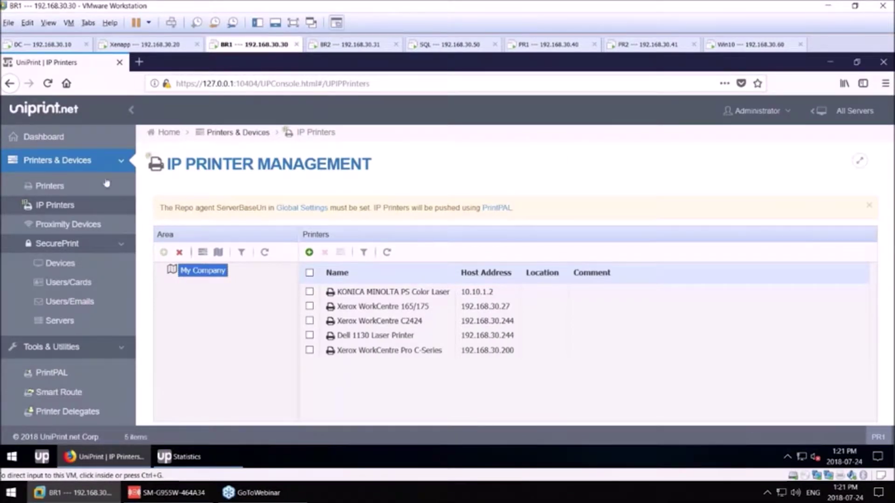
{"action": "left_click", "coordinate": [60, 208]}
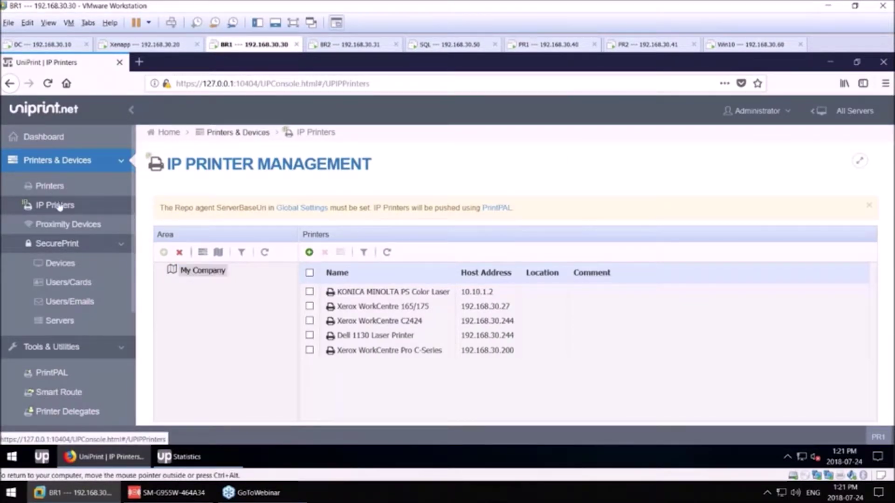
{"action": "left_click", "coordinate": [450, 306]}
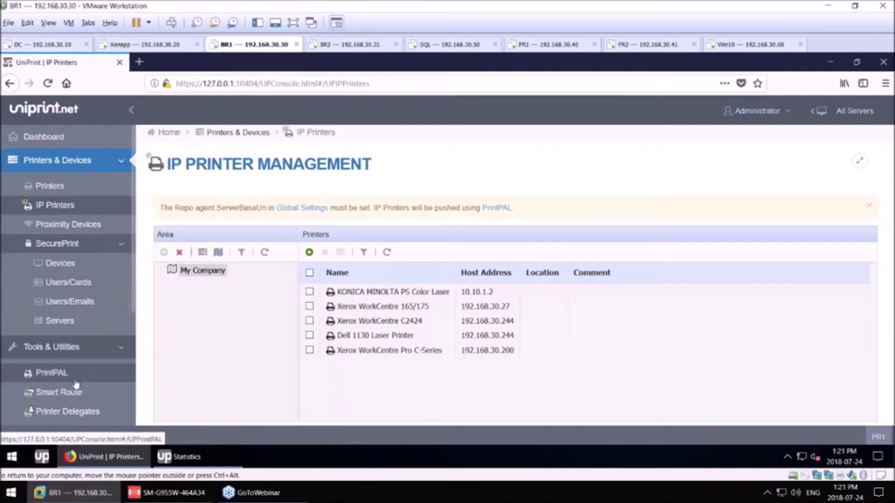
{"action": "left_click", "coordinate": [61, 377]}
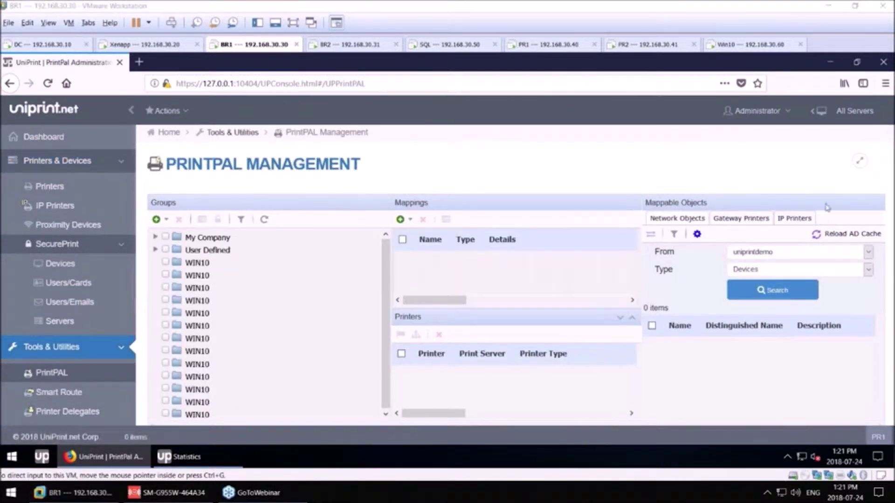
In PrintPAL's IP Printers tab, expand My Company and show Prince Edward's user mapping and assigned printers.
{"action": "left_click", "coordinate": [793, 218]}
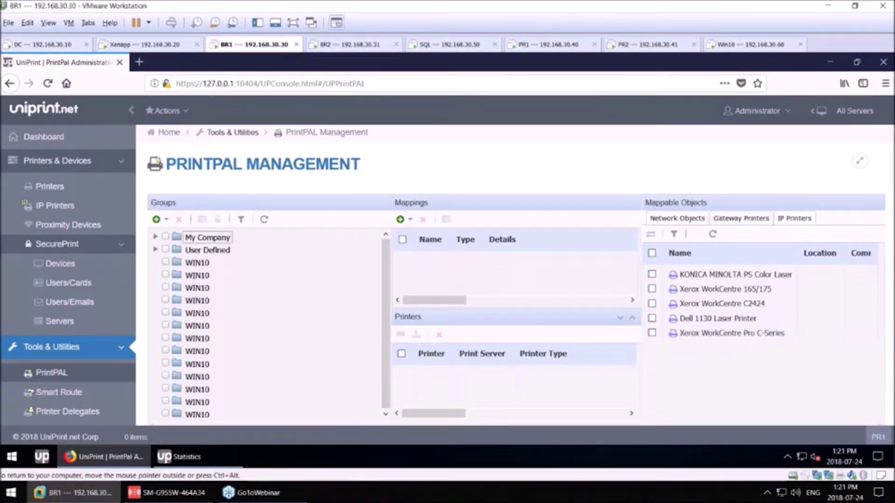
{"action": "double_click", "coordinate": [207, 237]}
{"action": "left_click", "coordinate": [228, 342]}
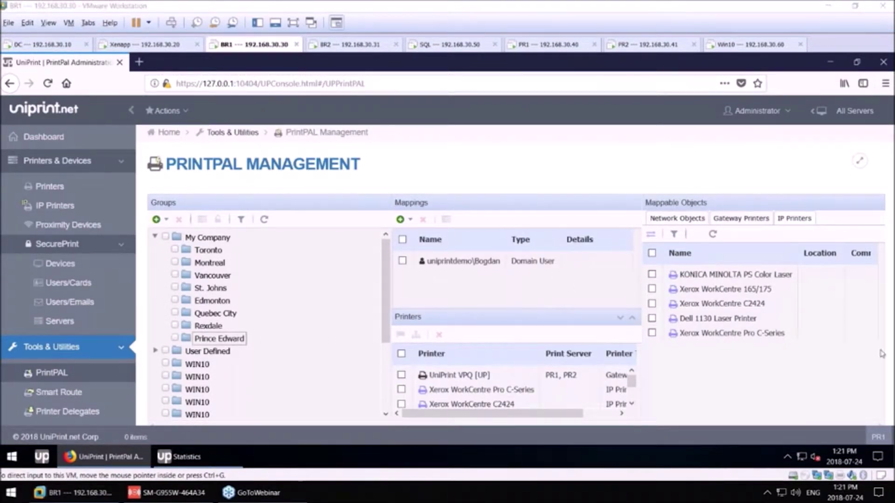
{"action": "scroll", "coordinate": [629, 396], "scroll_direction": "down", "scroll_amount": 2}
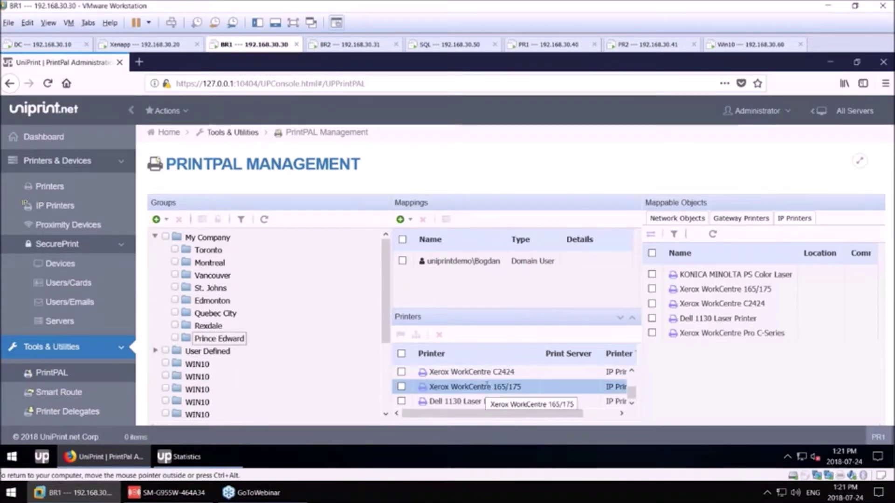
{"action": "left_click", "coordinate": [730, 45]}
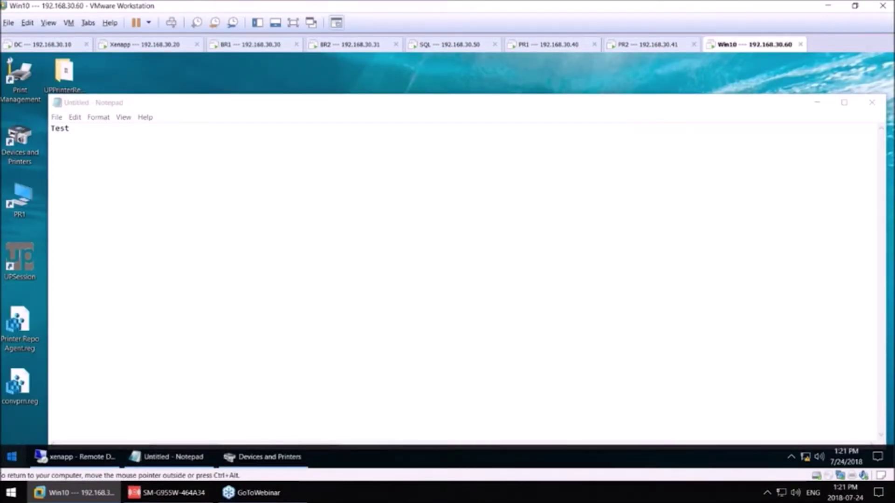
Bring Devices and Printers, listing five printers including UniPrint VPQ [UP] on BR1, in front of Notepad.
{"action": "left_click", "coordinate": [12, 457]}
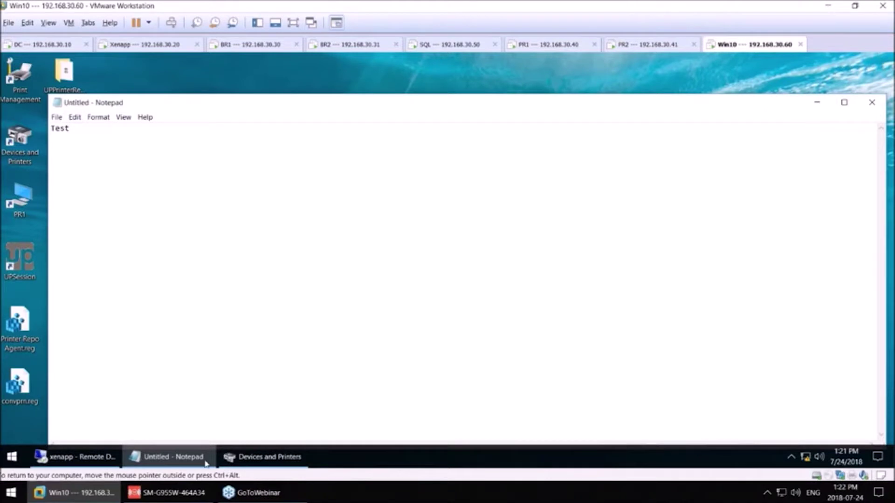
{"action": "left_click", "coordinate": [263, 461]}
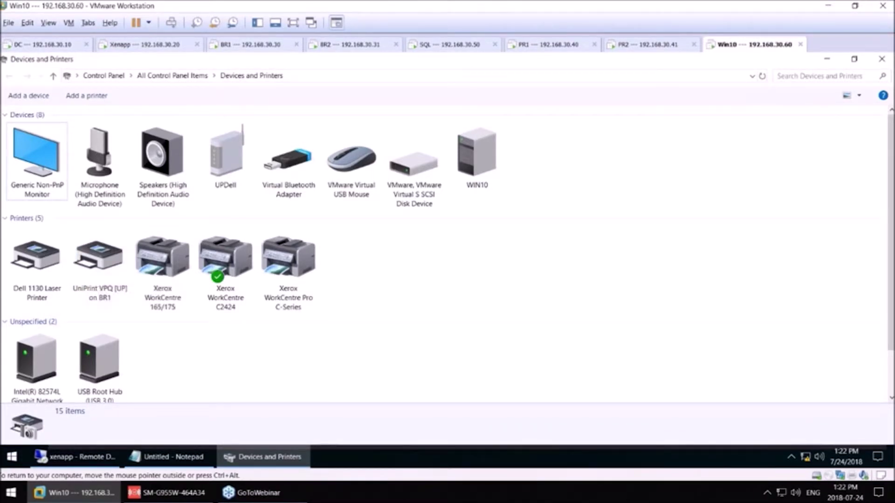
Minimize Devices and Printers and glance at the UniPrint tray app's menu, returning to the 'Test' note.
{"action": "left_click", "coordinate": [827, 60]}
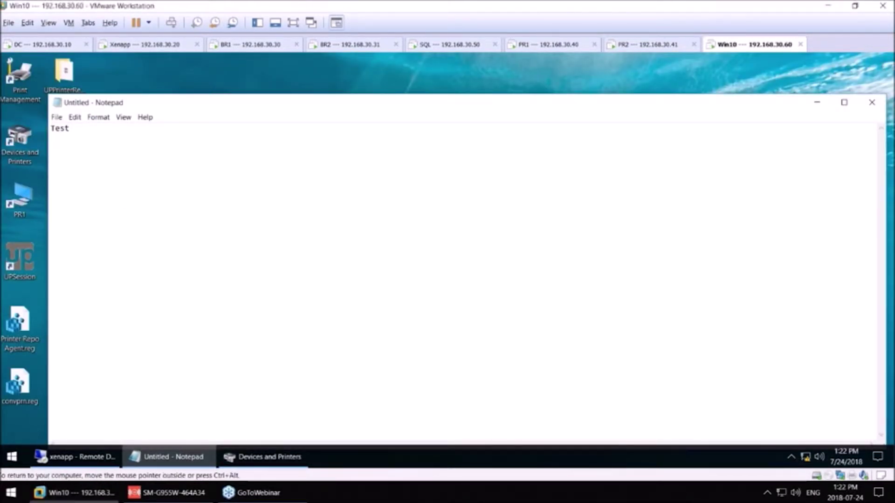
{"action": "left_click", "coordinate": [791, 456]}
{"action": "right_click", "coordinate": [794, 413]}
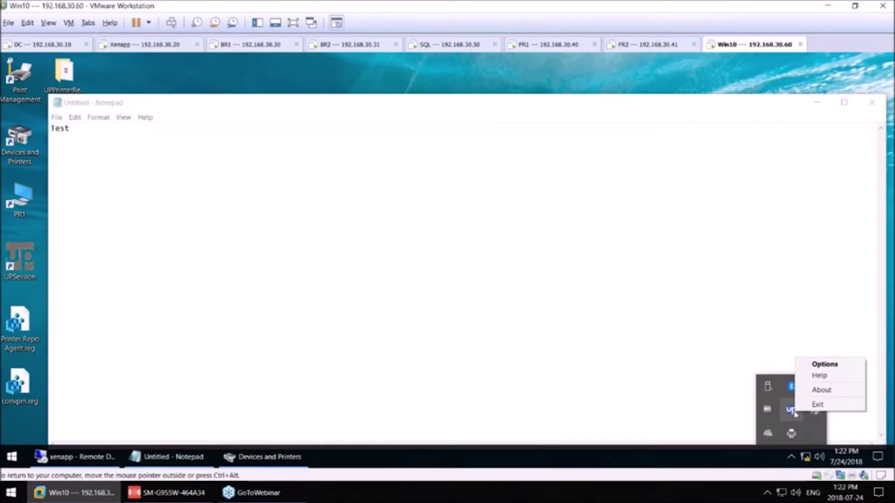
{"action": "left_click", "coordinate": [715, 399]}
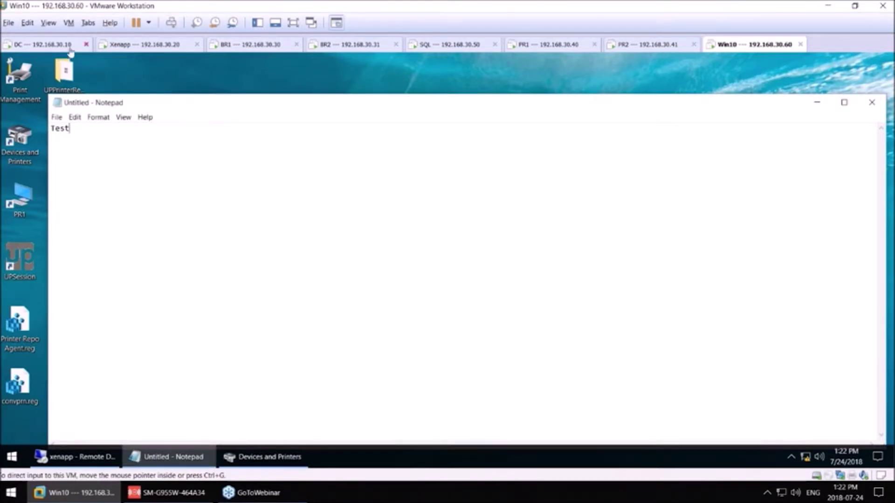
In the xenapp session, review Dell 1130 Laser Printer UP AC's Paper/Quality and Layout preferences without changes.
{"action": "left_click", "coordinate": [75, 459]}
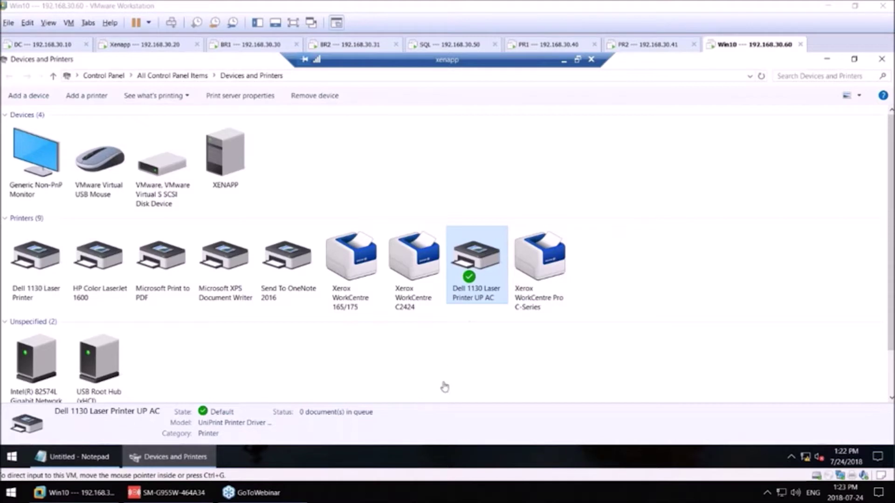
{"action": "left_click", "coordinate": [482, 279]}
{"action": "right_click", "coordinate": [488, 257]}
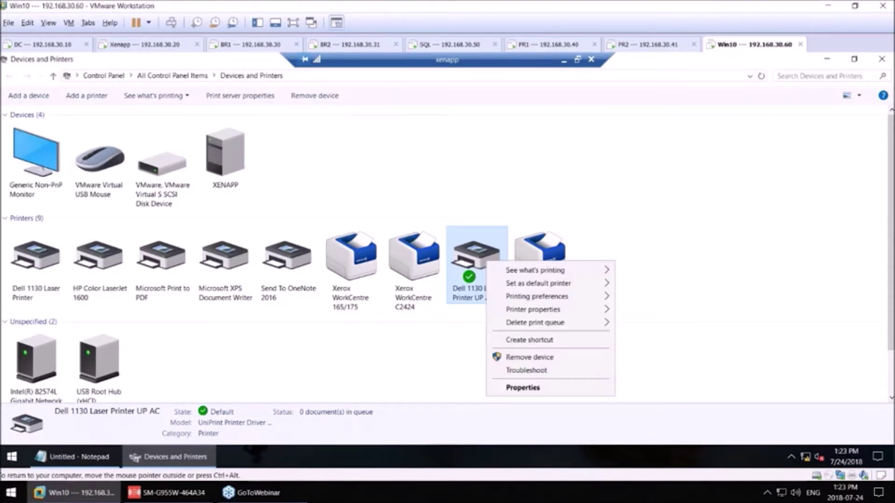
{"action": "mouse_move", "coordinate": [497, 267]}
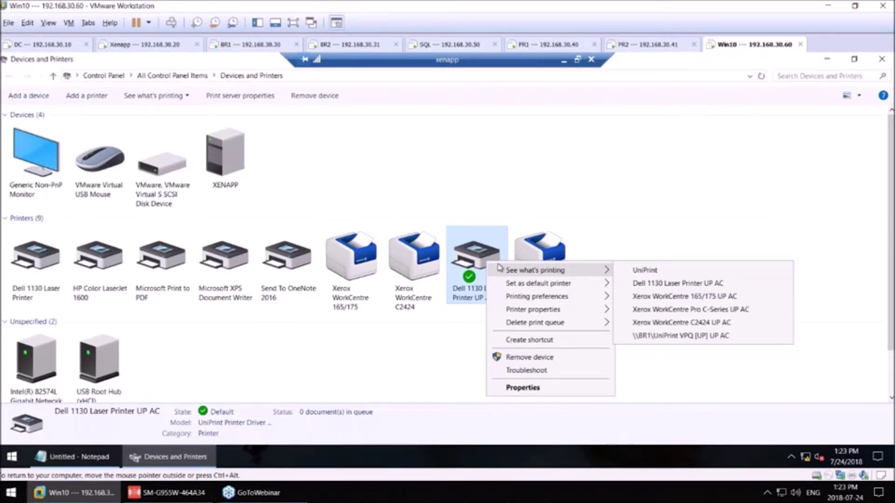
{"action": "mouse_move", "coordinate": [548, 300]}
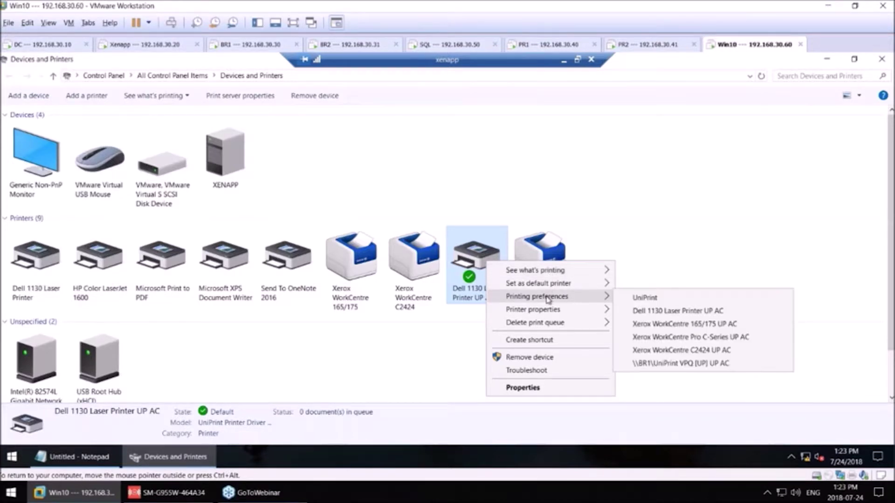
{"action": "left_click", "coordinate": [660, 314]}
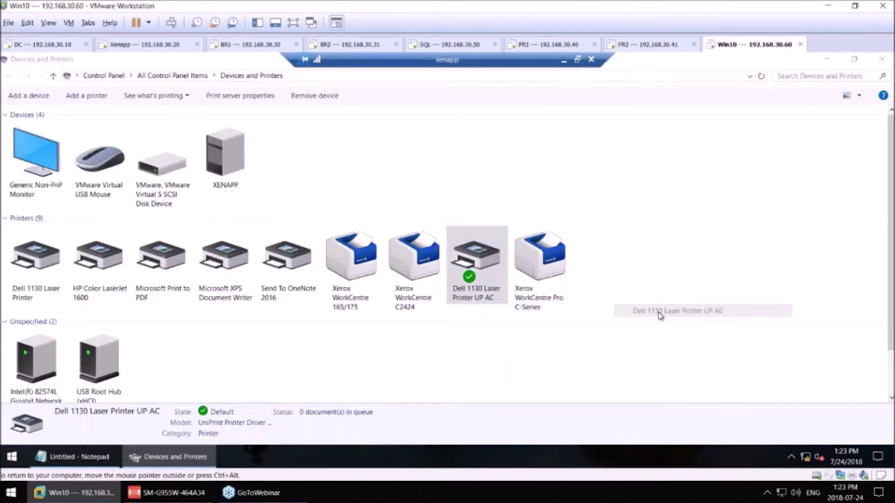
{"action": "left_click", "coordinate": [75, 89]}
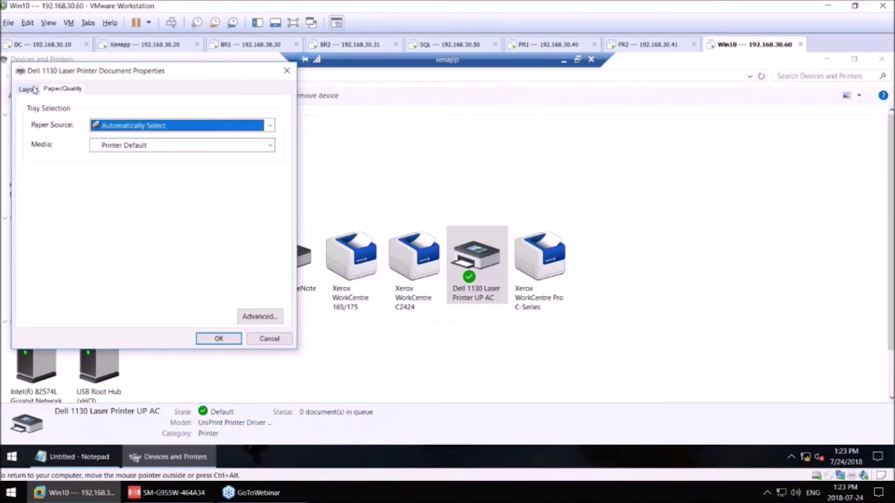
{"action": "left_click", "coordinate": [34, 89]}
{"action": "left_click", "coordinate": [275, 338]}
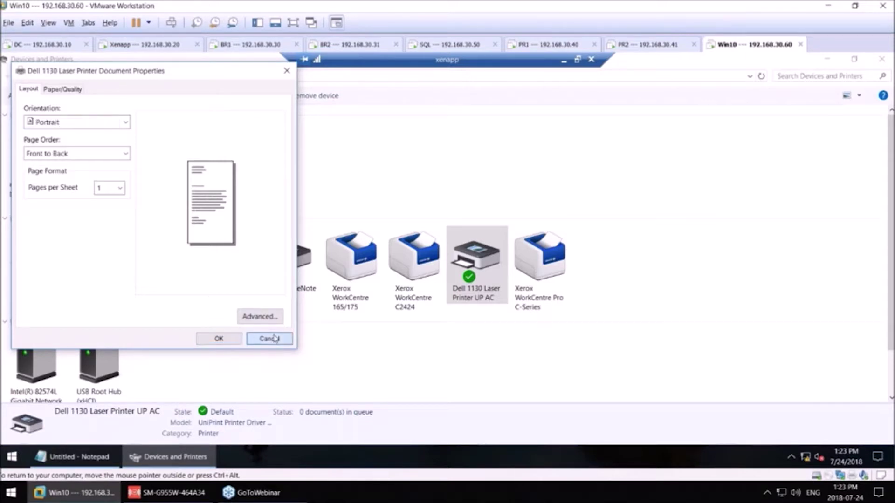
{"action": "right_click", "coordinate": [500, 267]}
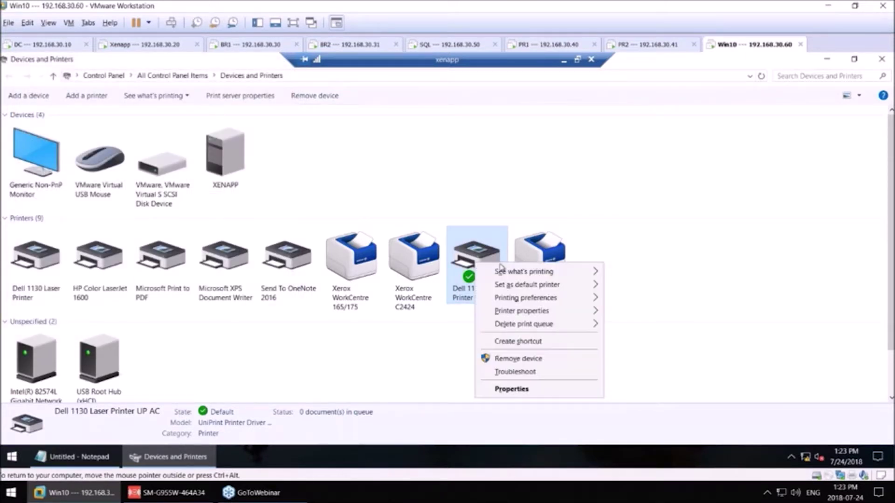
{"action": "mouse_move", "coordinate": [535, 312]}
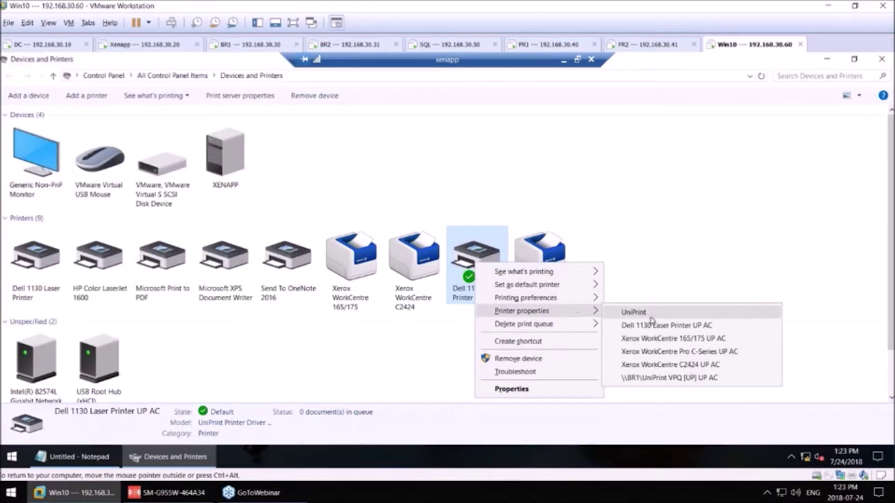
{"action": "left_click", "coordinate": [653, 325]}
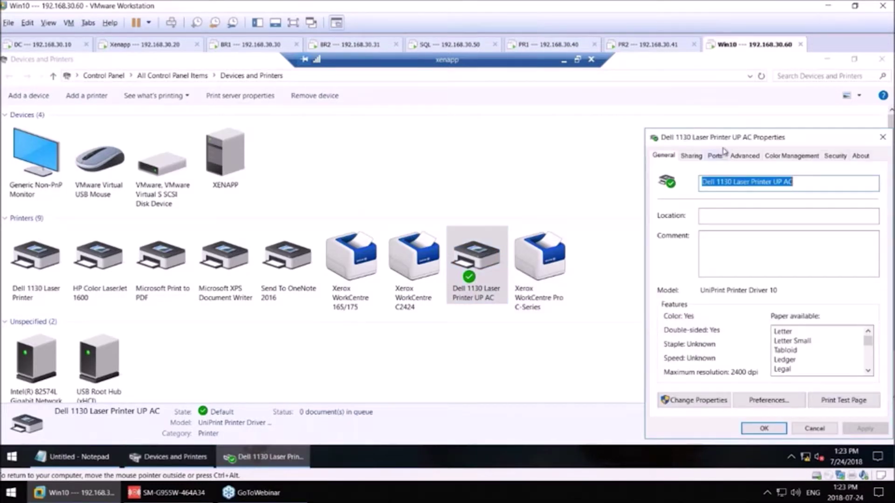
{"action": "left_click_drag", "start_coordinate": [724, 149], "coordinate": [538, 116]}
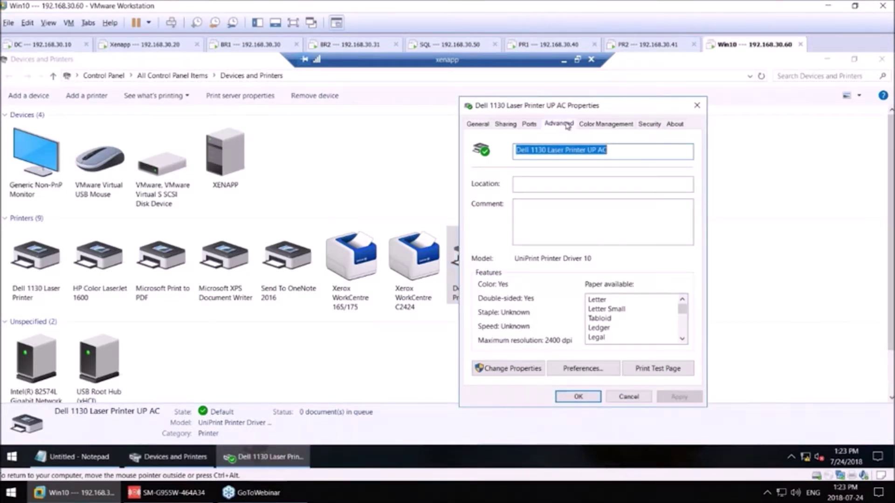
{"action": "left_click", "coordinate": [567, 125]}
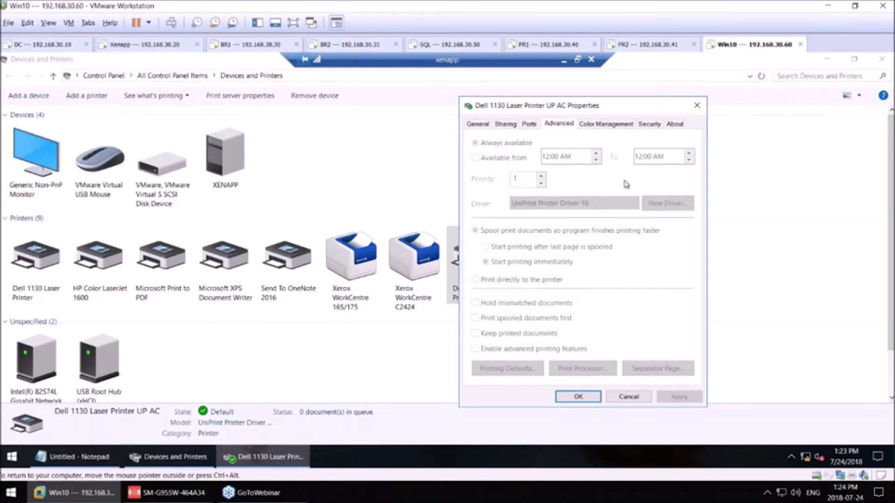
{"action": "left_click", "coordinate": [635, 398]}
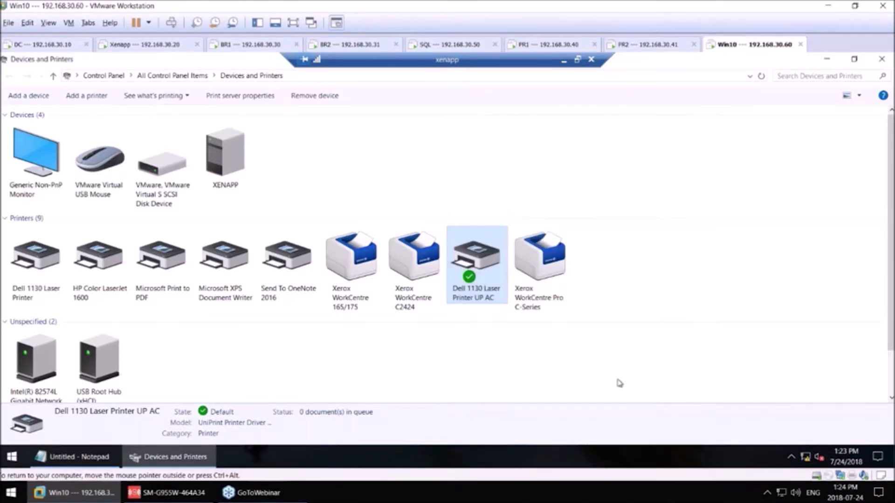
{"action": "left_click", "coordinate": [231, 46]}
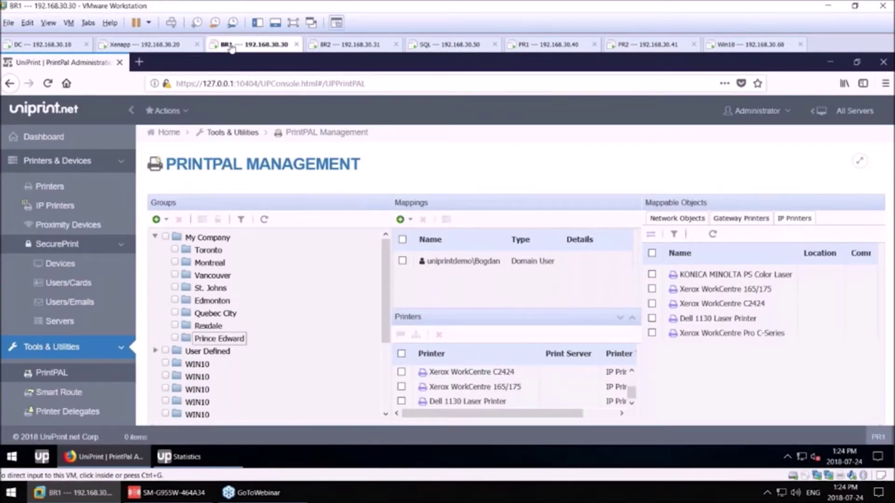
On BR1, show Smart Route's Floor 1 Station1 mapping of queue Printer1 to Xerox WorkCentre 165/175 [UP].
{"action": "left_click", "coordinate": [65, 397]}
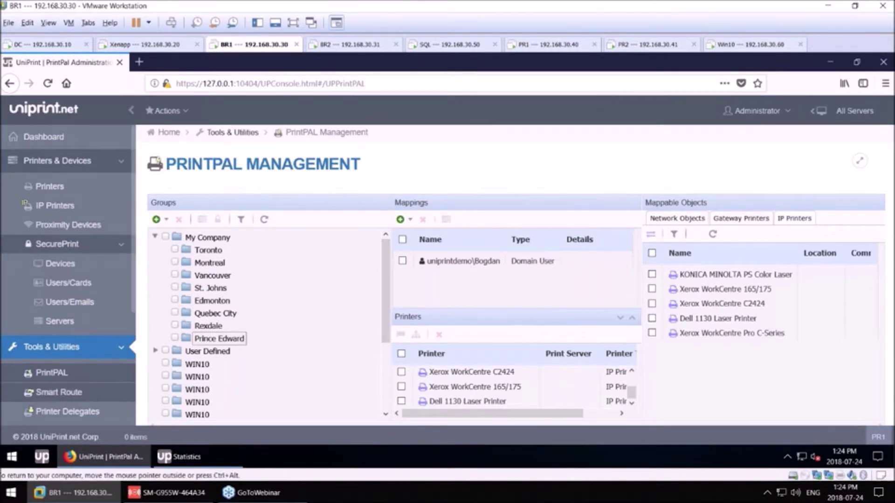
{"action": "left_click", "coordinate": [66, 396]}
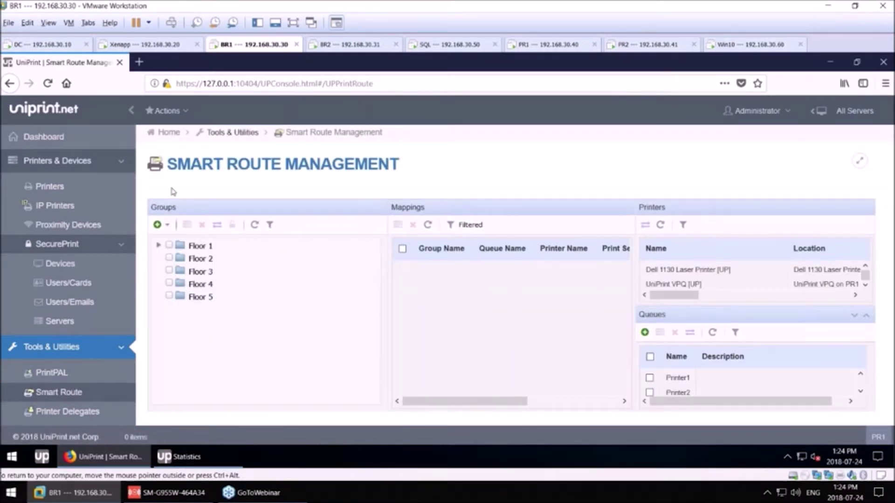
{"action": "mouse_move", "coordinate": [211, 210]}
{"action": "left_click", "coordinate": [158, 245]}
{"action": "left_click", "coordinate": [208, 259]}
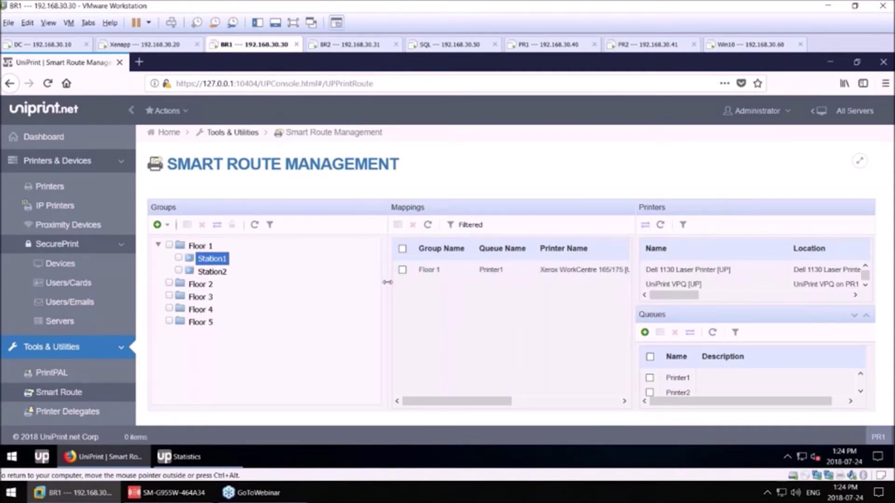
Widen the Mappings grid to reveal Printer1's full name, Xerox WorkCentre 165/175 [UP], on print server PR1.
{"action": "left_click_drag", "start_coordinate": [389, 284], "coordinate": [307, 284]}
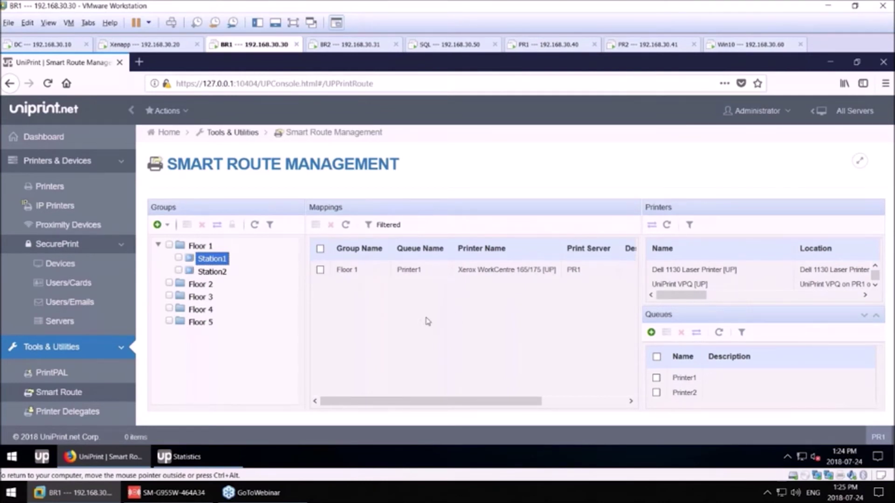
{"action": "left_click", "coordinate": [427, 272]}
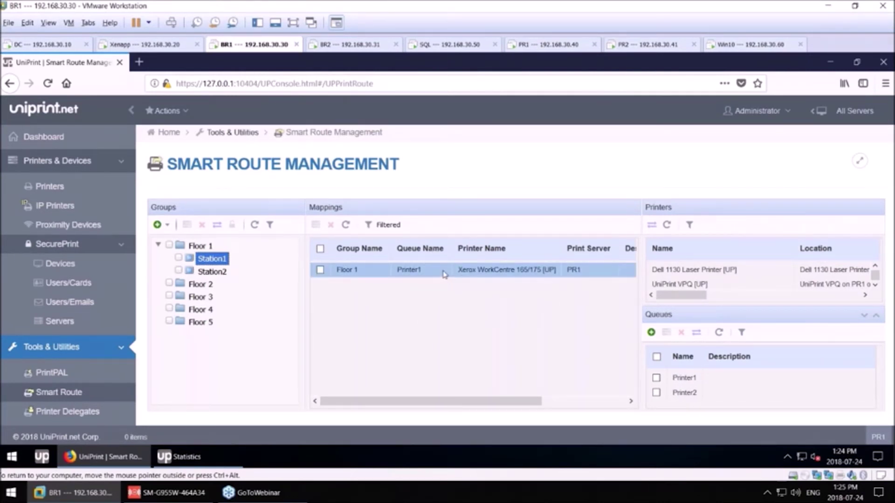
{"action": "left_click", "coordinate": [421, 268]}
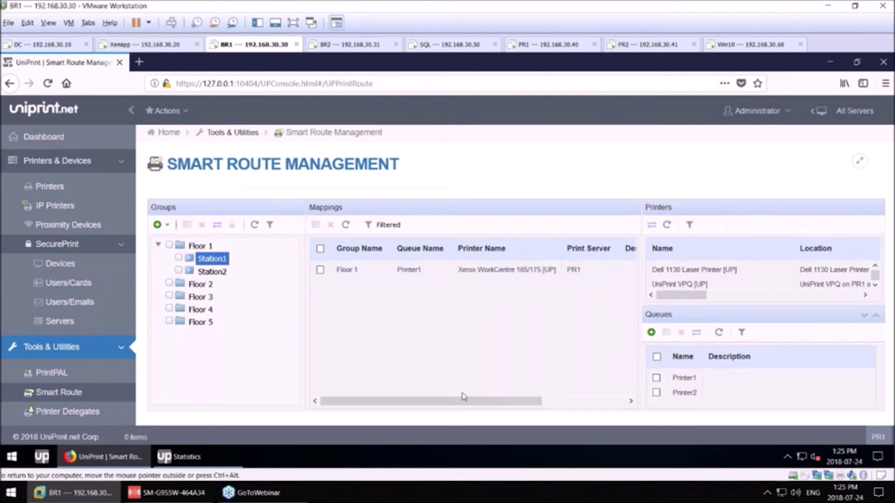
{"action": "left_click_drag", "start_coordinate": [473, 400], "coordinate": [478, 400]}
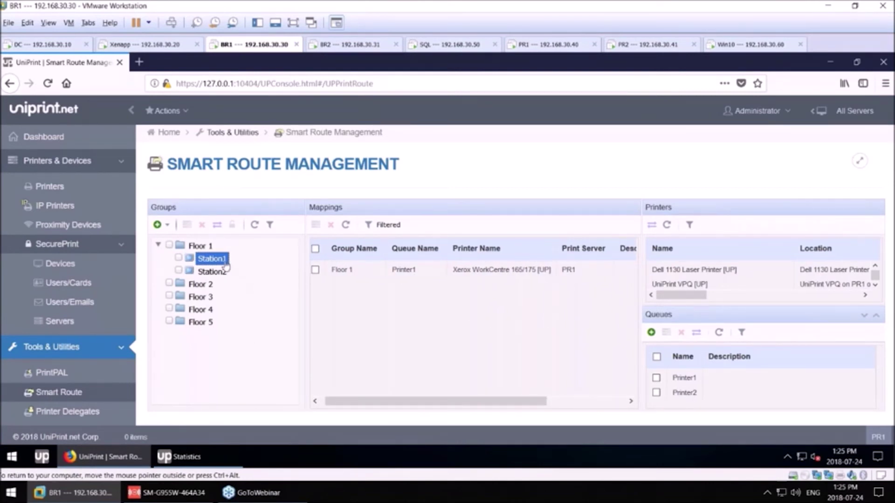